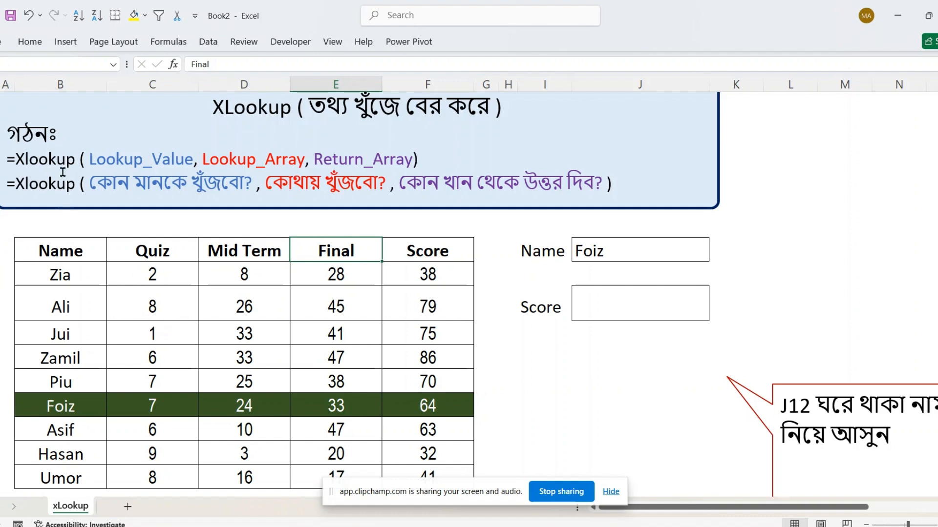
- Trace the name from cell J11 down the table's Name column to its highlighted row and inspect that row's Score cell
{"action": "left_click", "coordinate": [57, 85]}
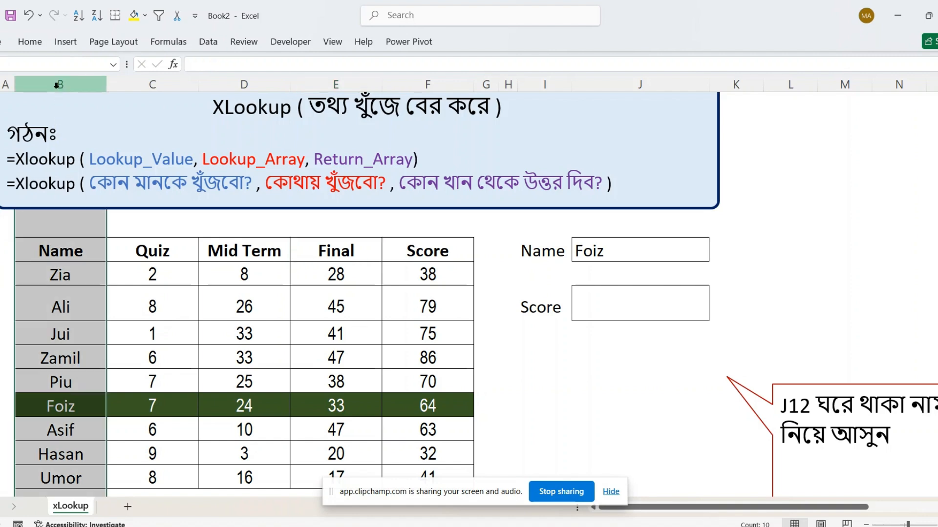
{"action": "right_click", "coordinate": [69, 278]}
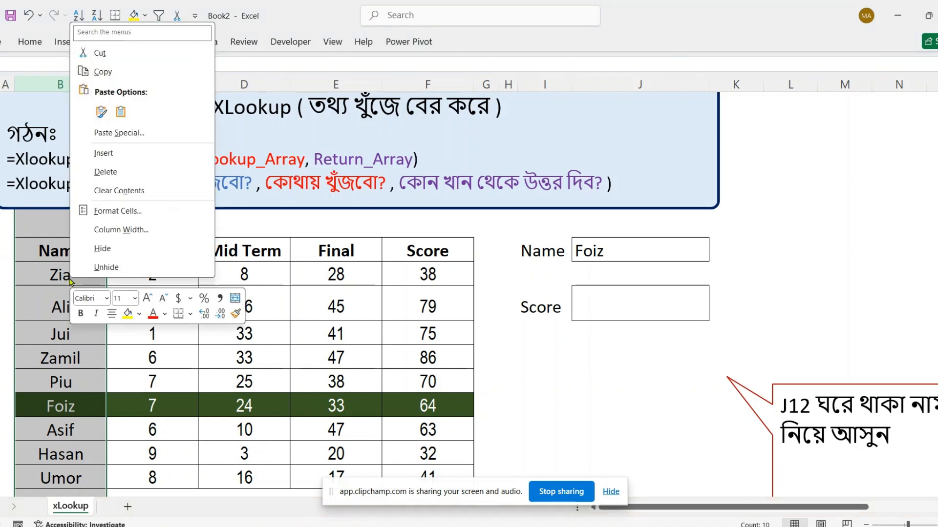
{"action": "key", "text": "Escape"}
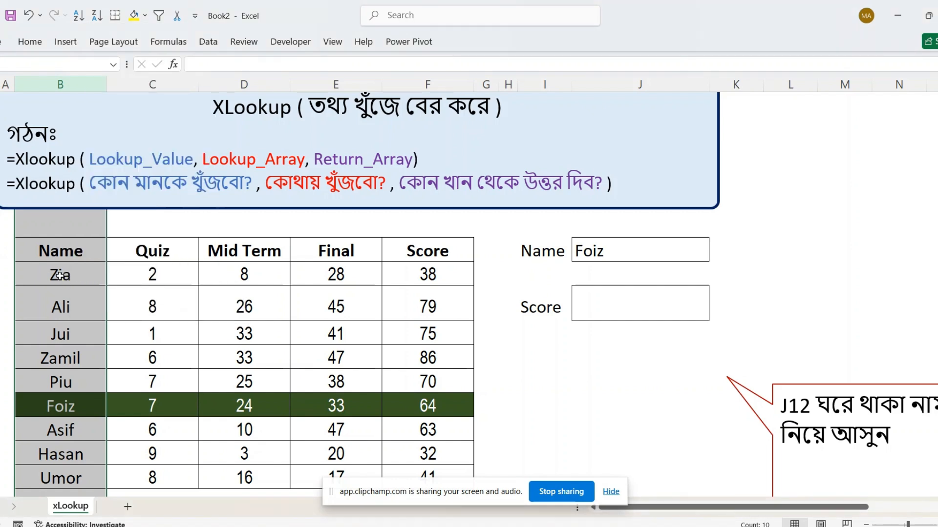
{"action": "left_click", "coordinate": [60, 276]}
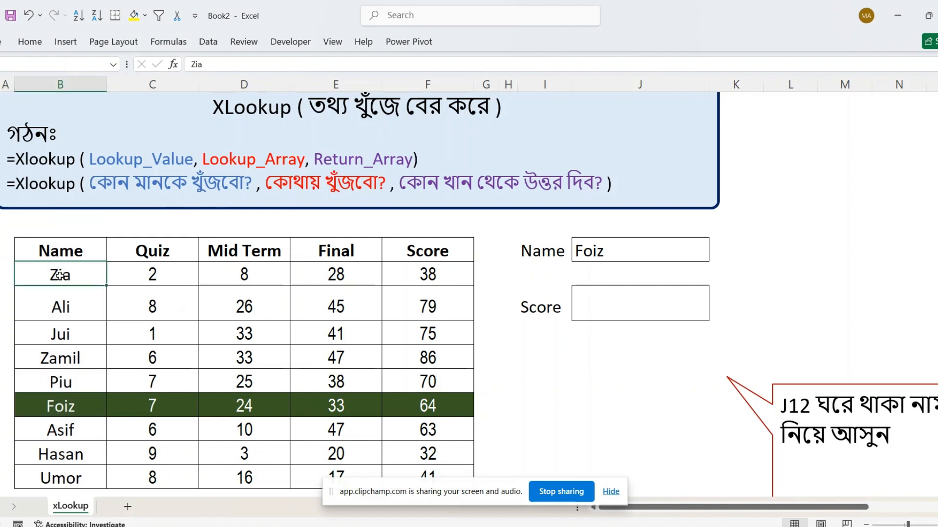
{"action": "key", "text": "Down"}
{"action": "key", "text": "Down"}
{"action": "key", "text": "Down"}
{"action": "key", "text": "Down"}
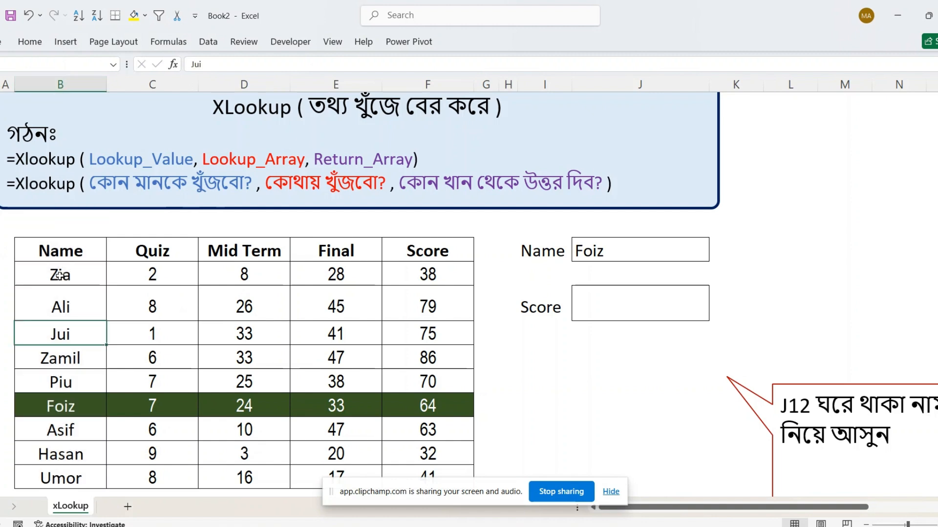
{"action": "key", "text": "Down"}
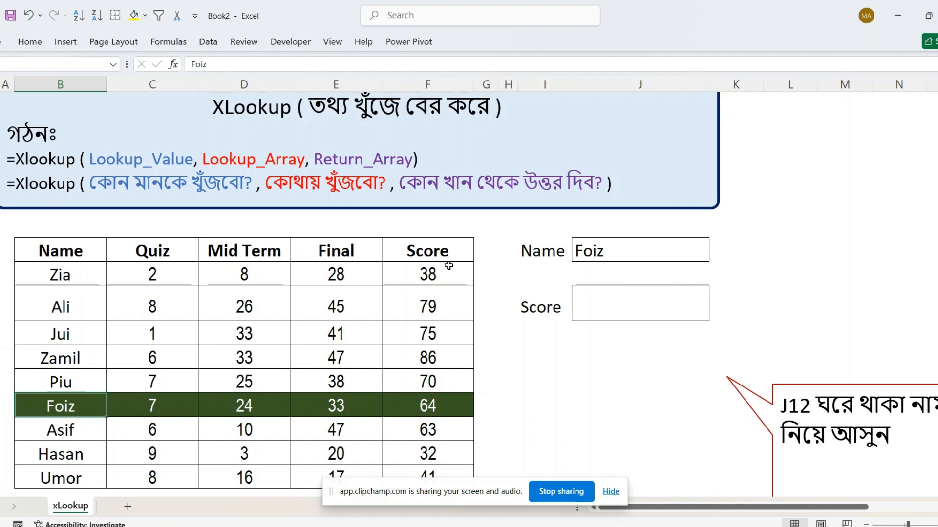
{"action": "left_click", "coordinate": [426, 406]}
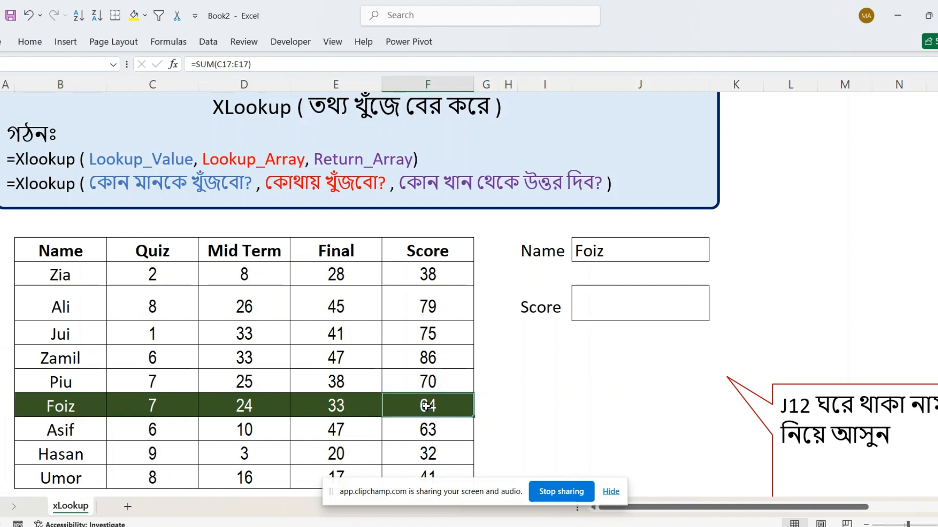
- Enter 64 by hand in the Score result cell J13 and clear it again
{"action": "left_click", "coordinate": [615, 300]}
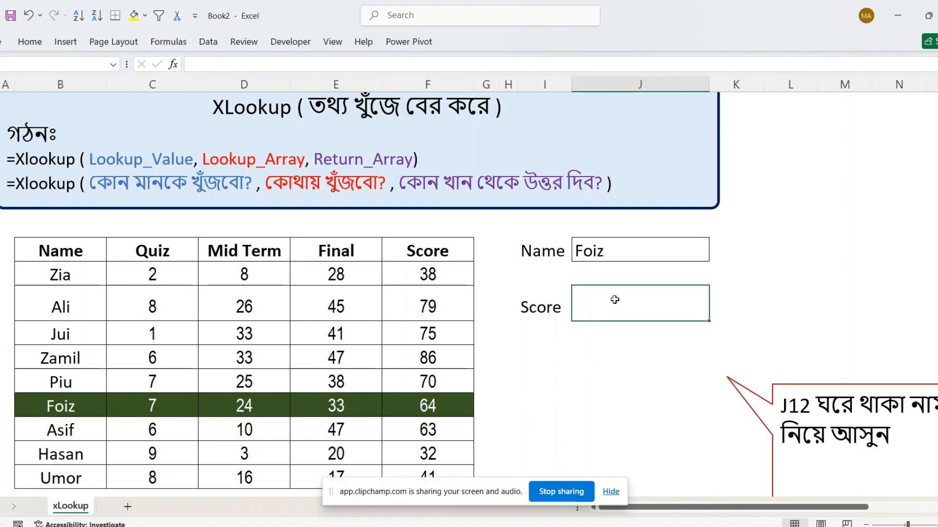
{"action": "key", "text": "Right"}
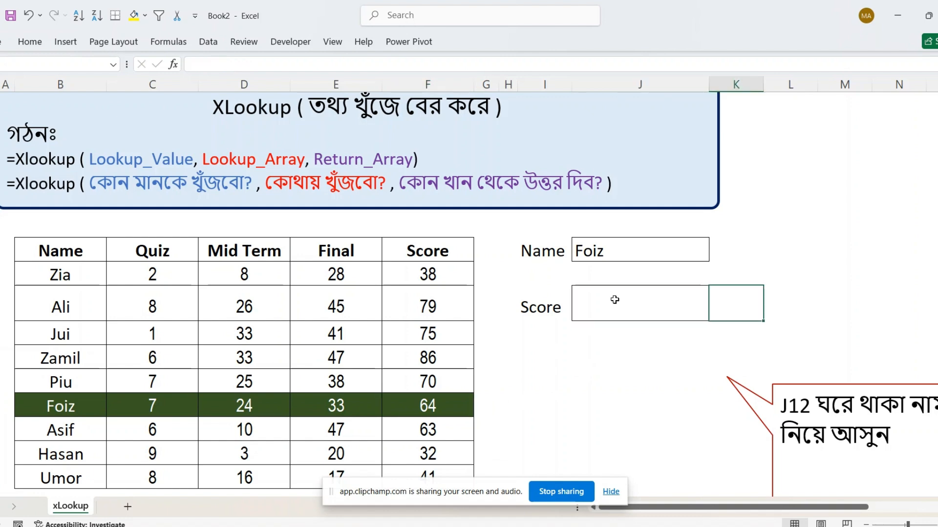
{"action": "left_click", "coordinate": [615, 300]}
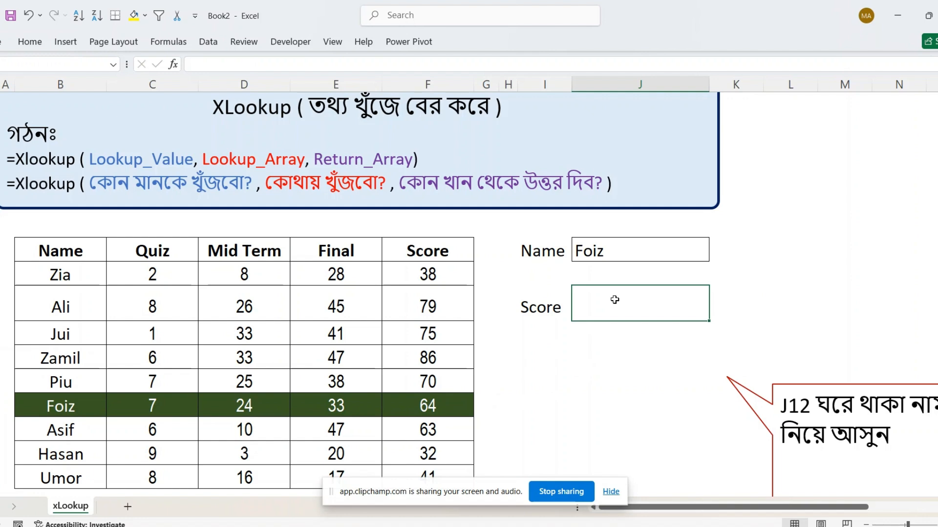
{"action": "type", "text": "64"}
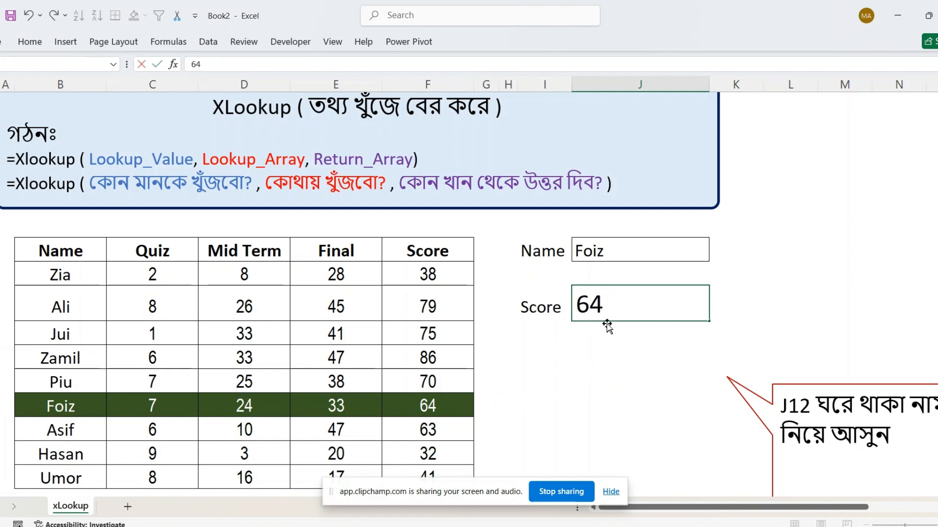
{"action": "key", "text": "Return"}
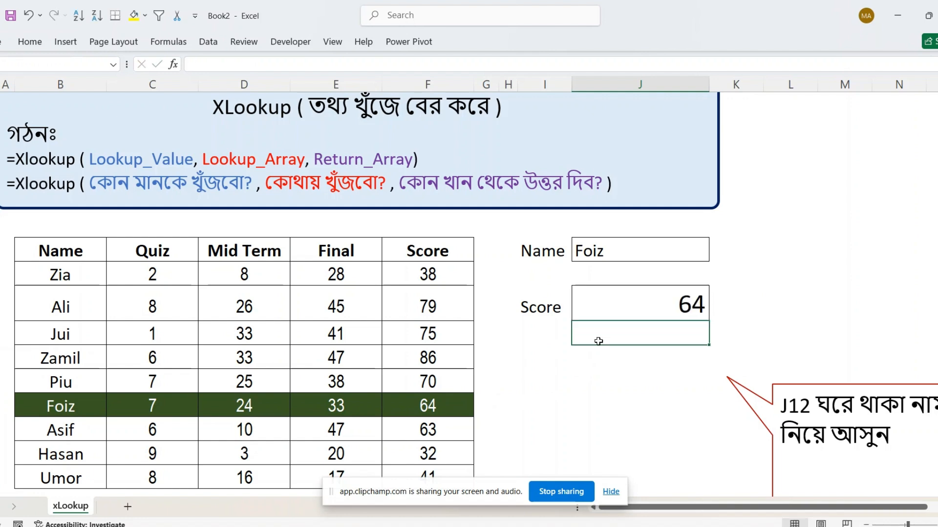
{"action": "left_click", "coordinate": [605, 301]}
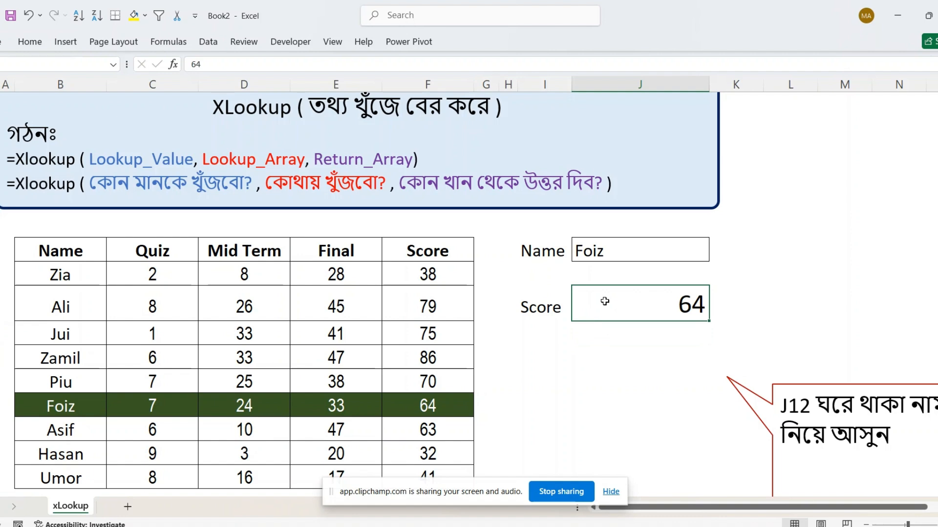
{"action": "key", "text": "Delete"}
- Start an XLOOKUP formula in the Score result cell J13 with the name cell J11 as the lookup value
{"action": "left_click", "coordinate": [611, 250]}
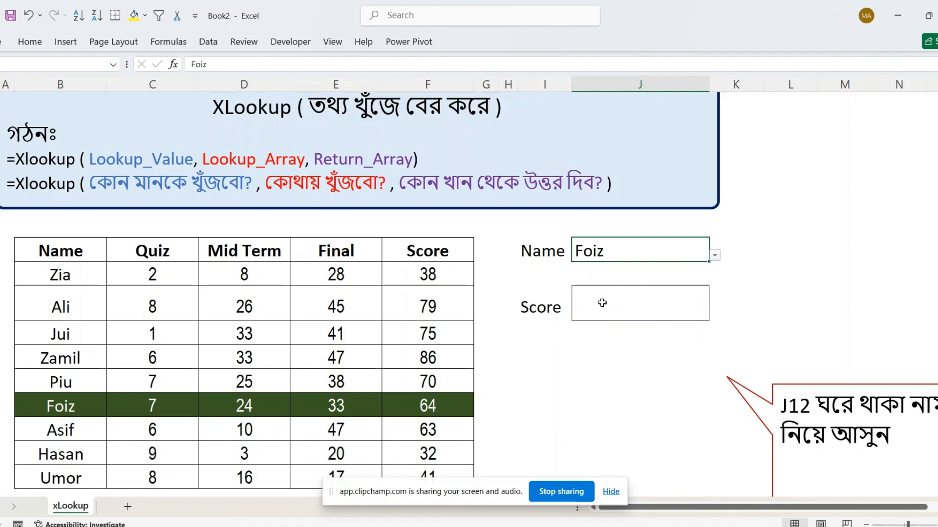
{"action": "left_click", "coordinate": [602, 302]}
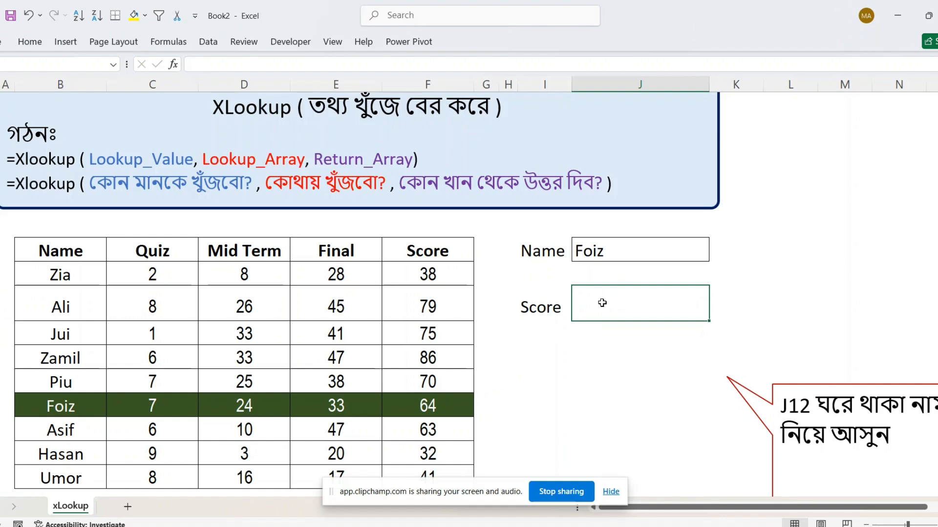
{"action": "type", "text": "=xl"}
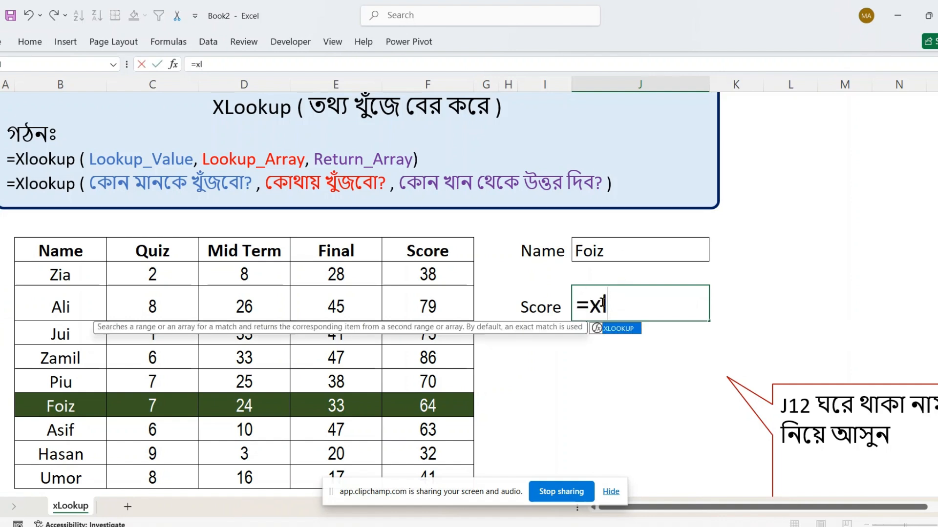
{"action": "key", "text": "Tab"}
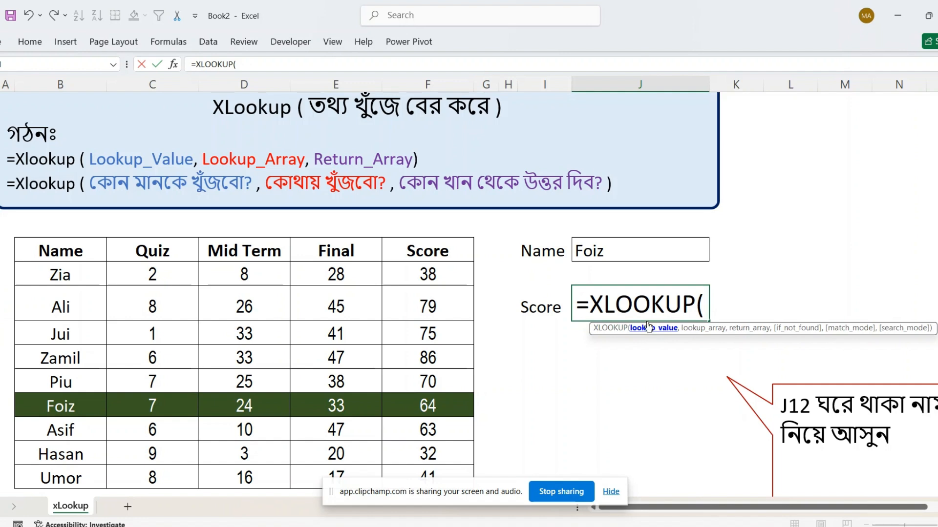
{"action": "left_click", "coordinate": [623, 253]}
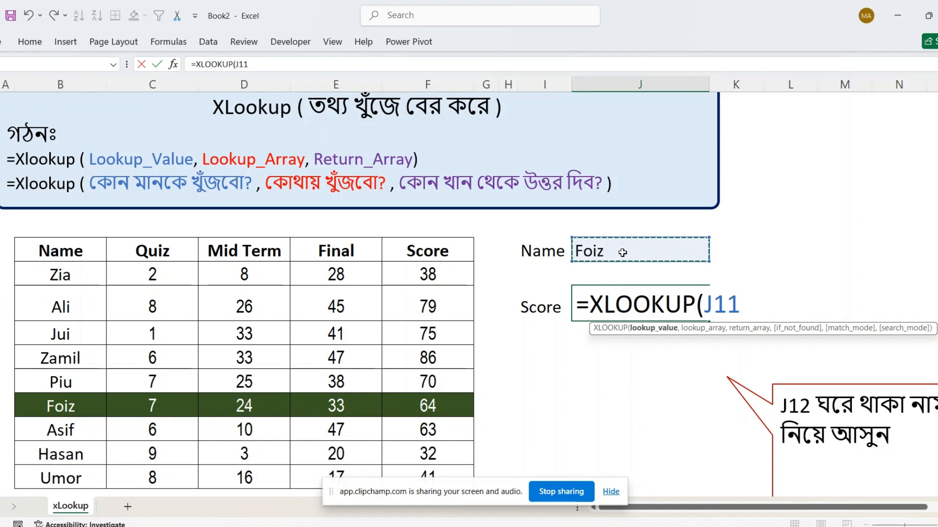
{"action": "type", "text": ","}
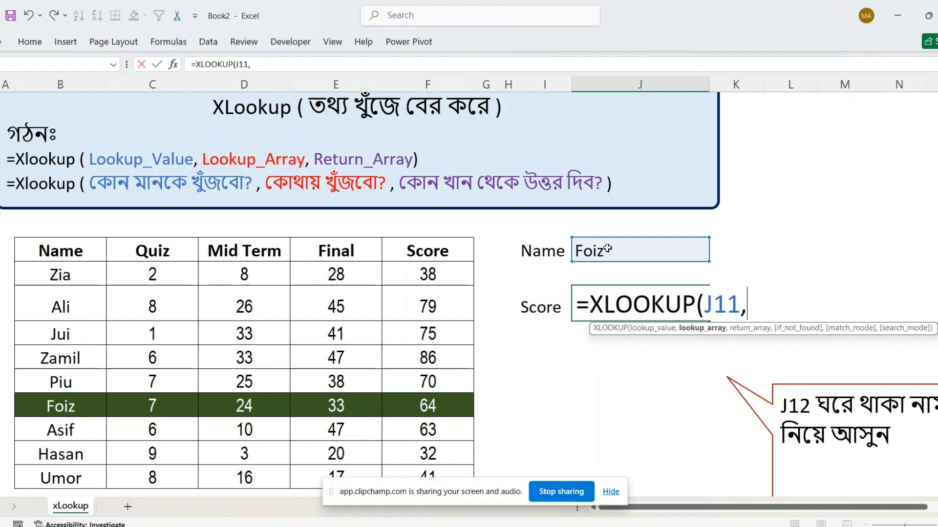
- Complete the XLOOKUP formula with B12:B20 as the lookup array and F12:F20 as the return array
{"action": "left_click", "coordinate": [79, 274]}
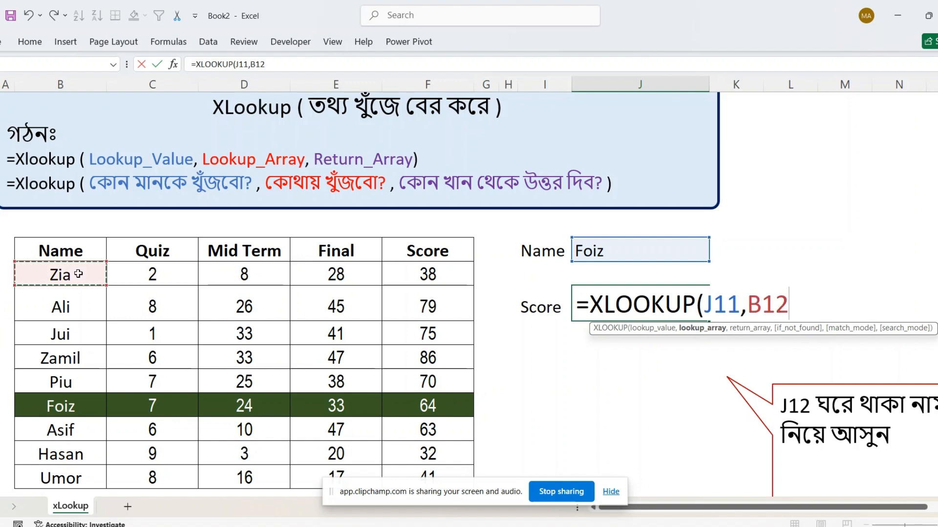
{"action": "key", "text": "ctrl+shift+Down"}
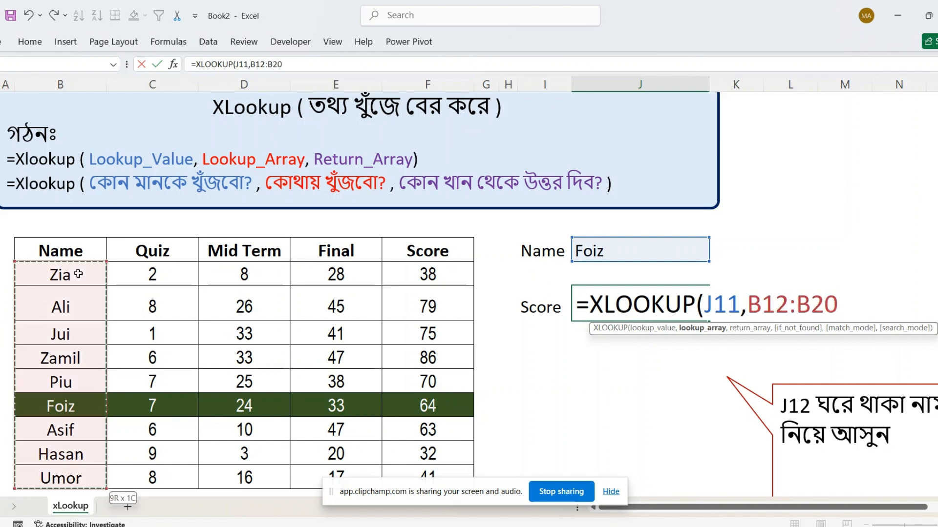
{"action": "type", "text": ","}
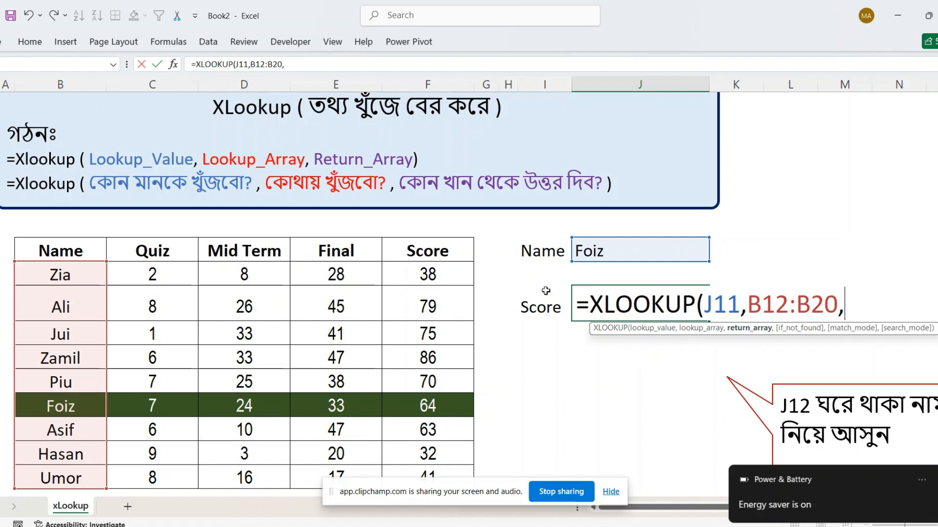
{"action": "left_click", "coordinate": [405, 280]}
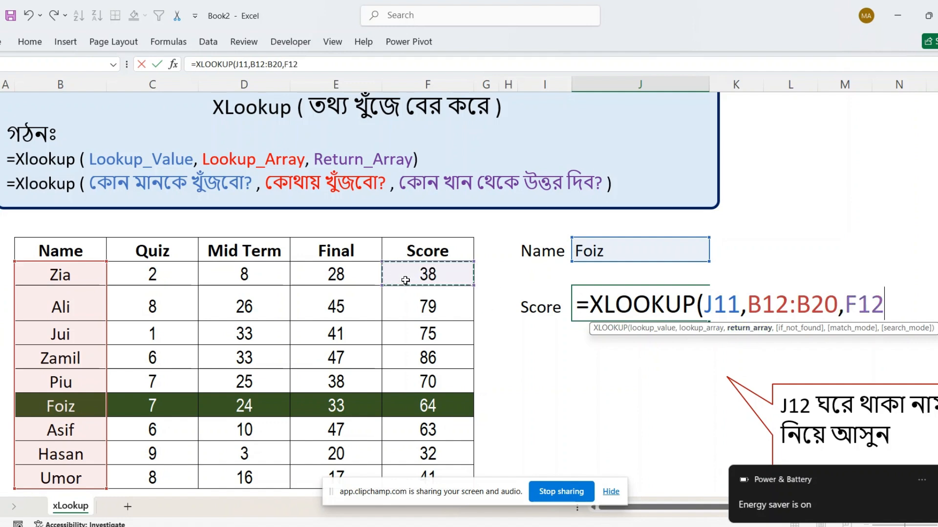
{"action": "key", "text": "ctrl+shift+Down"}
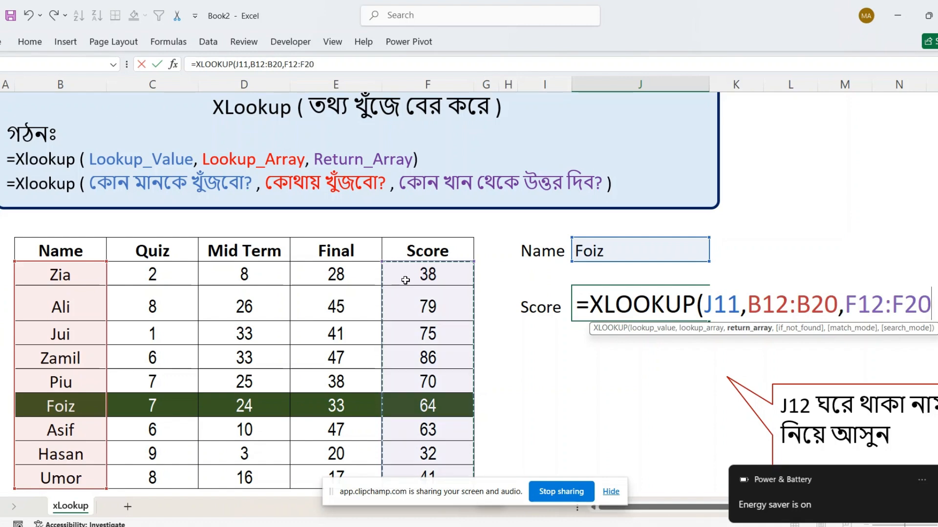
{"action": "type", "text": ")"}
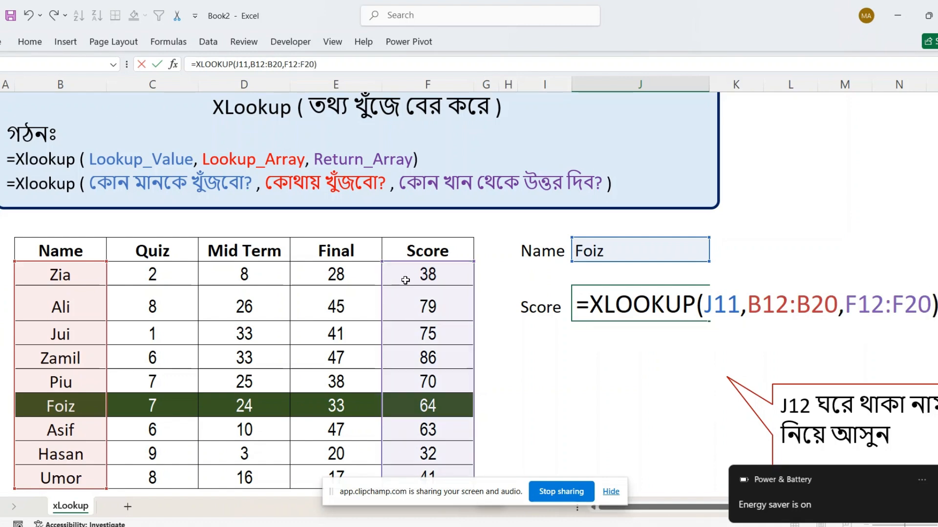
{"action": "key", "text": "ctrl+Return"}
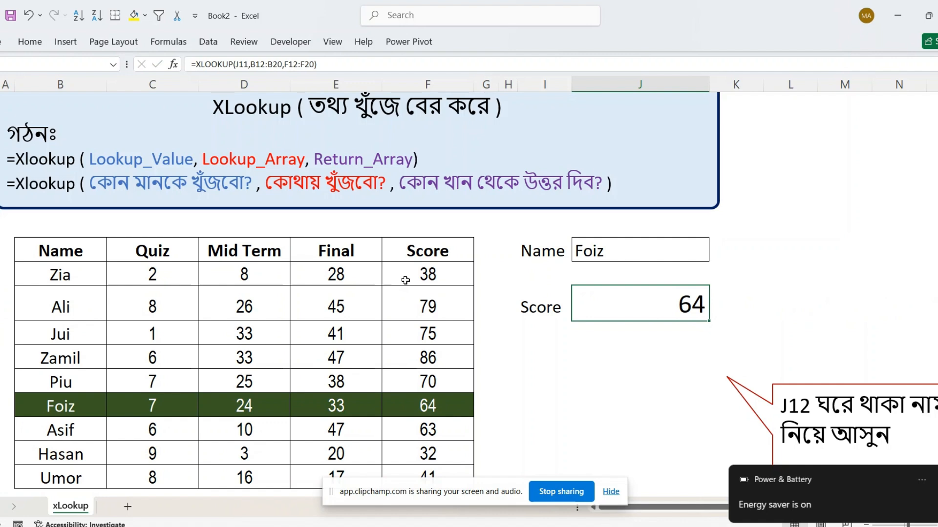
- Test the XLOOKUP by setting the name cell J11 to the student in B15 and to the one in B18, and review the formula
{"action": "left_click", "coordinate": [600, 253]}
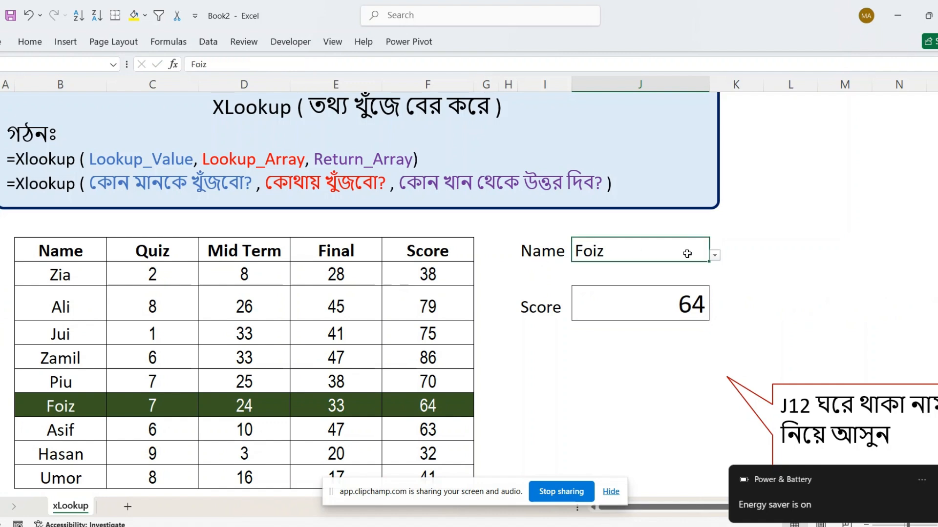
{"action": "left_click", "coordinate": [716, 258]}
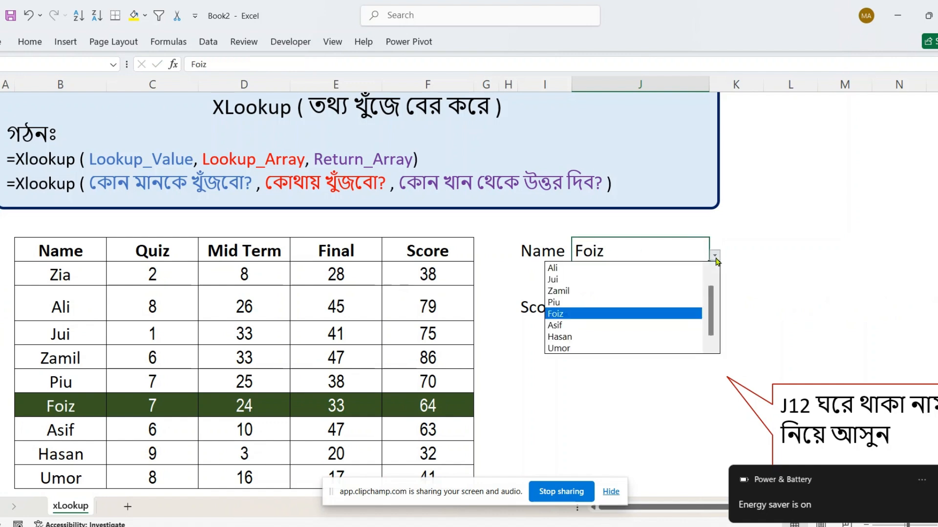
{"action": "left_click", "coordinate": [630, 292]}
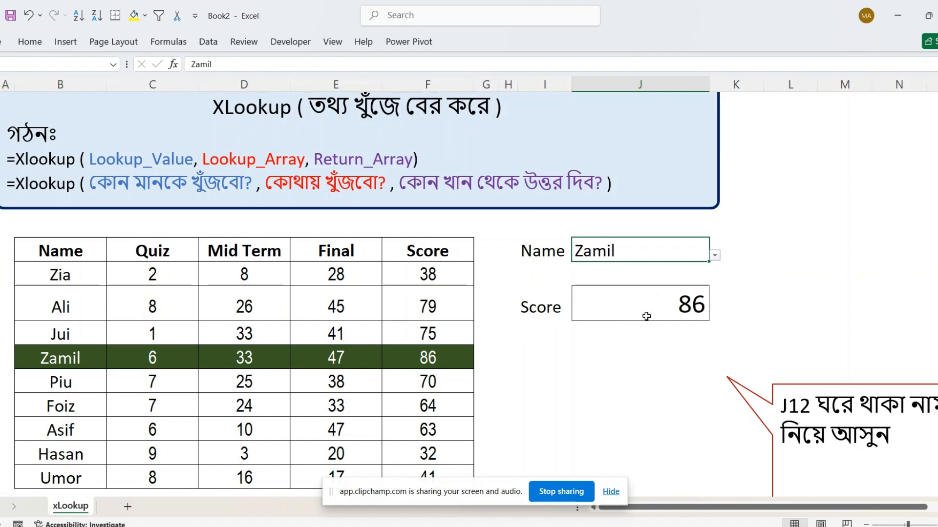
{"action": "left_click", "coordinate": [715, 256]}
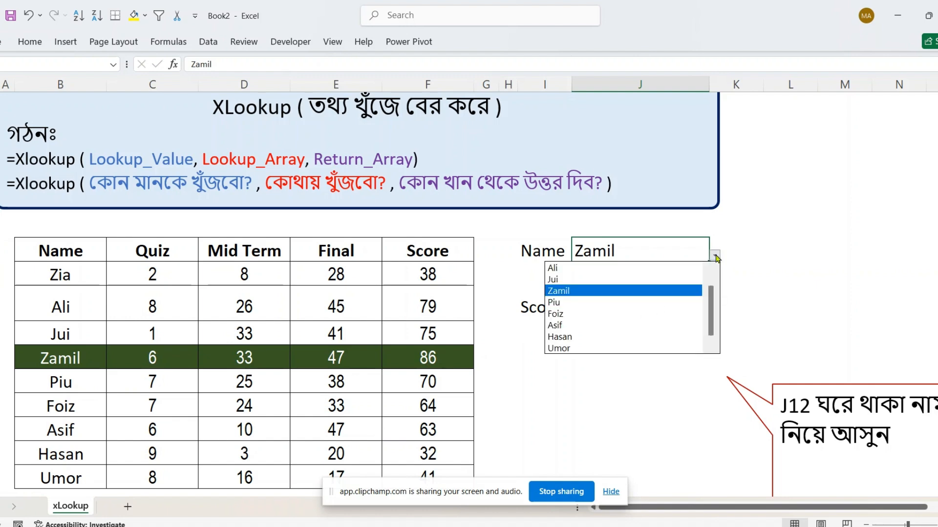
{"action": "left_click", "coordinate": [640, 323]}
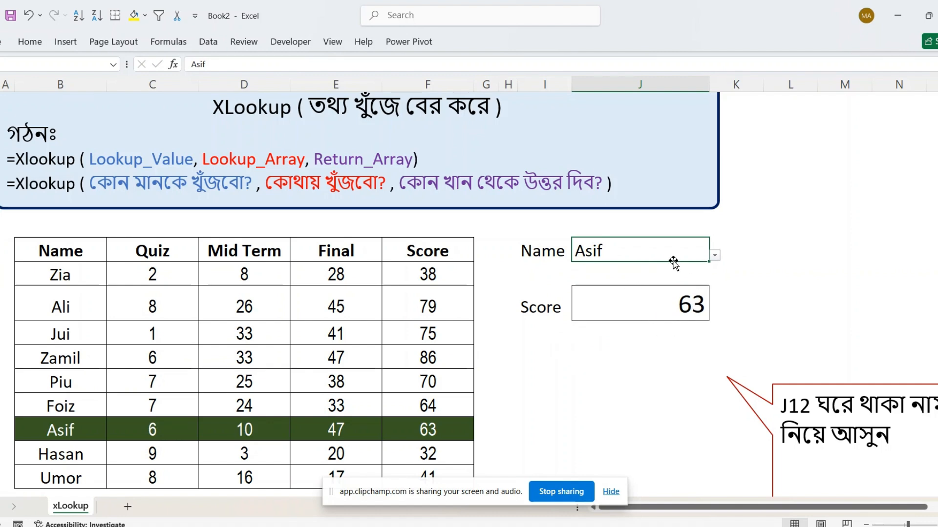
{"action": "left_click", "coordinate": [613, 302]}
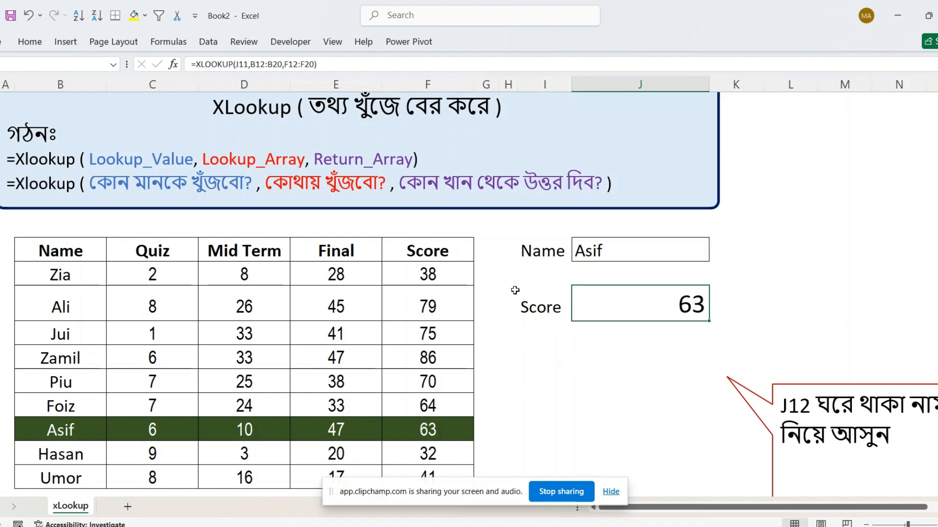
{"action": "left_click", "coordinate": [626, 249]}
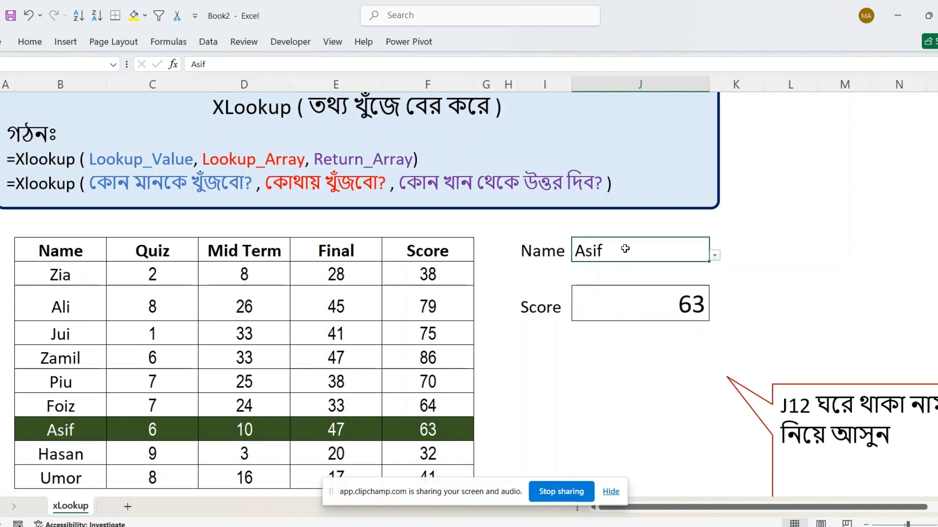